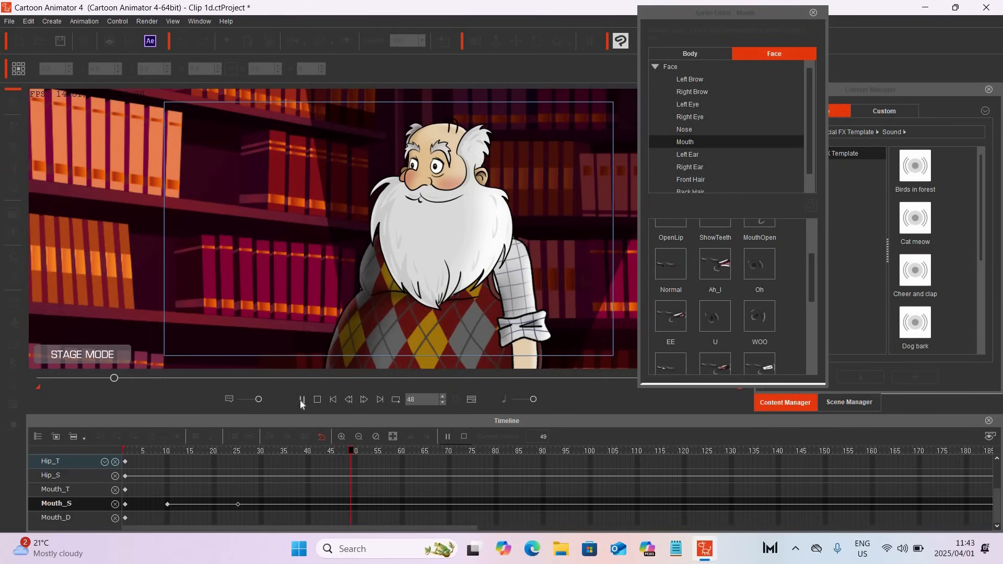
Select the Ep_5_Clip_02 audio on the project's music track and play it to listen to the dialogue
left_click(300, 400)
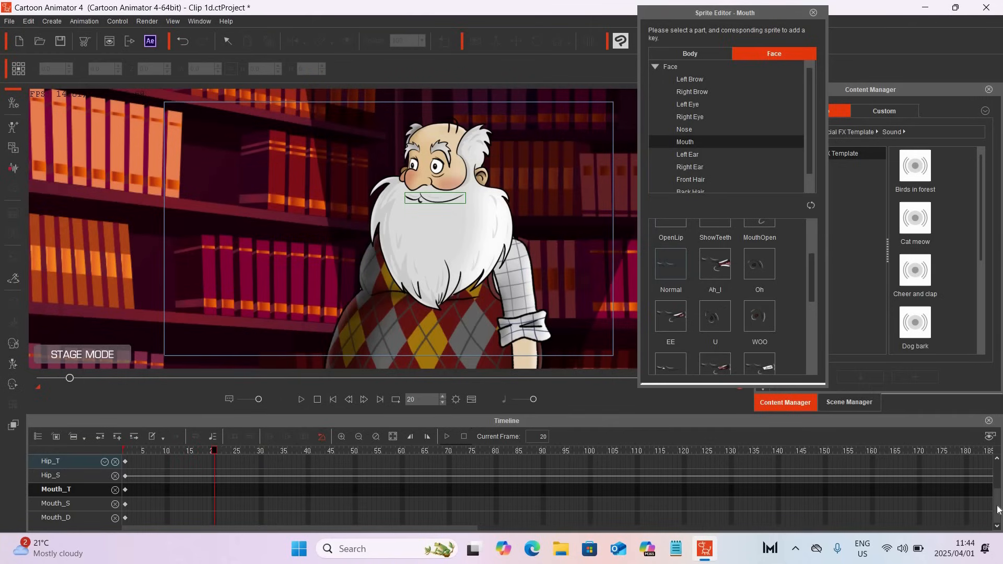
left_click_drag(998, 509, 998, 468)
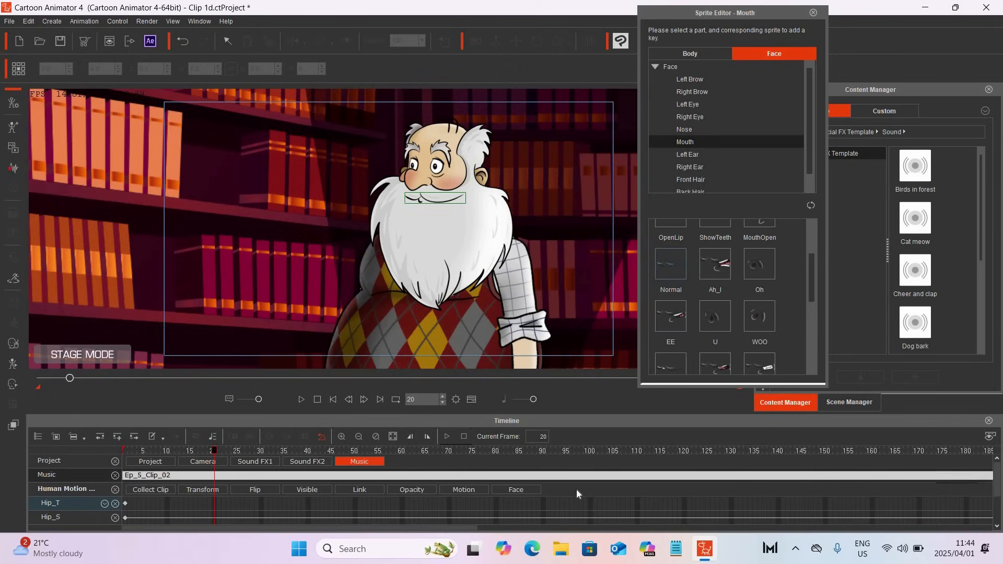
left_click(147, 476)
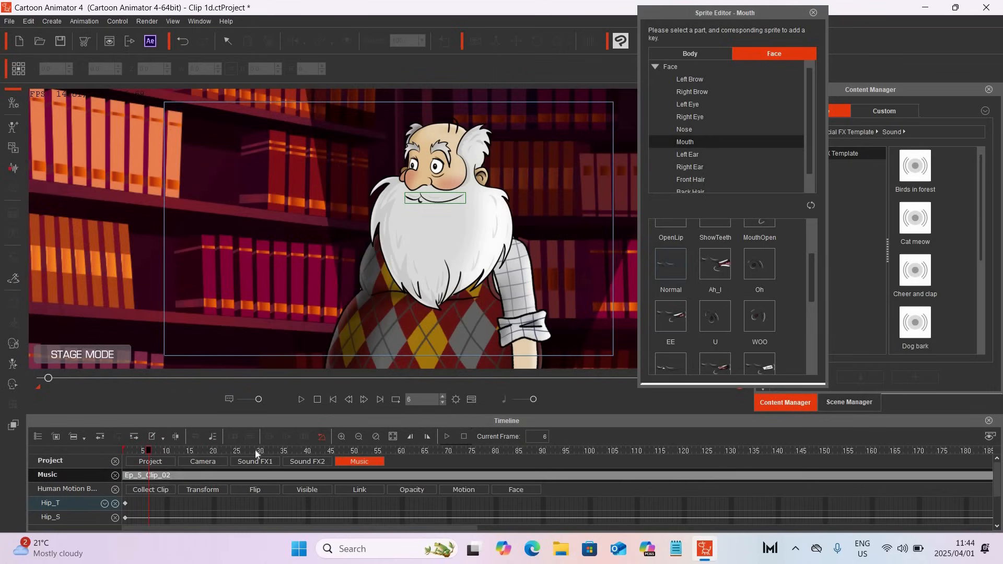
left_click(300, 401)
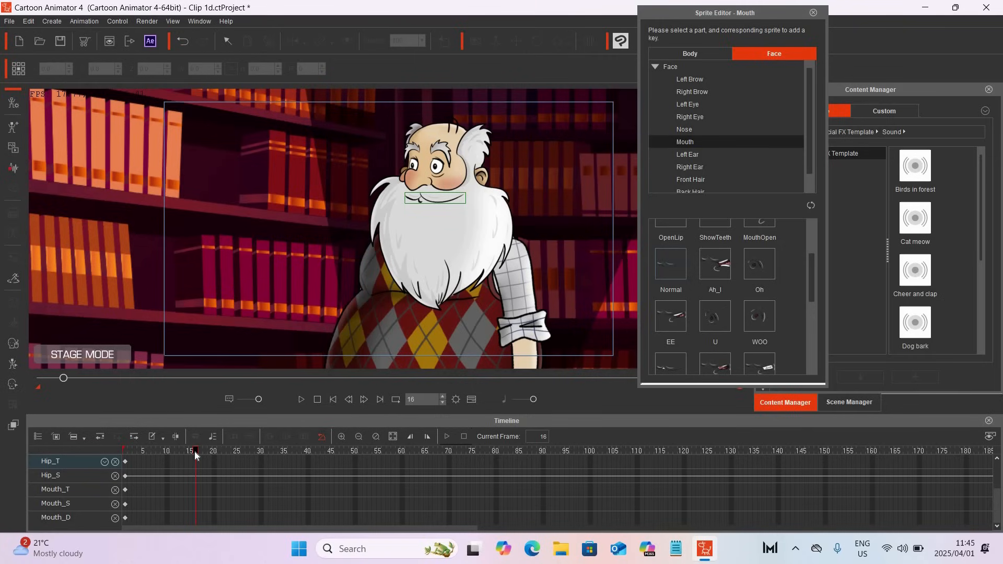
Add mouth sprite keys for the old man: LNDTh at frame 38 and Ah_I at frame 42
left_click_drag(195, 451, 298, 451)
left_click(719, 370)
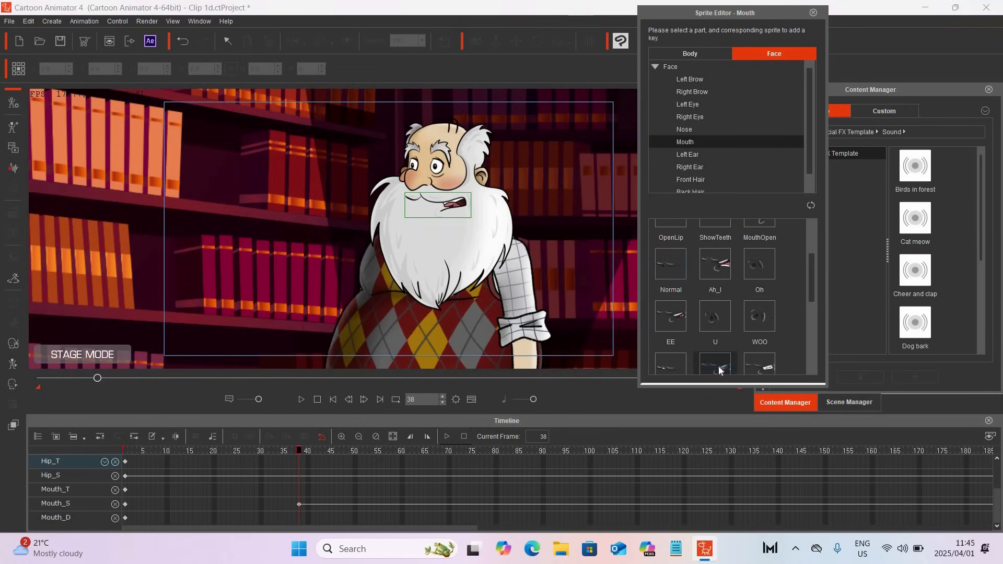
left_click_drag(300, 452, 310, 453)
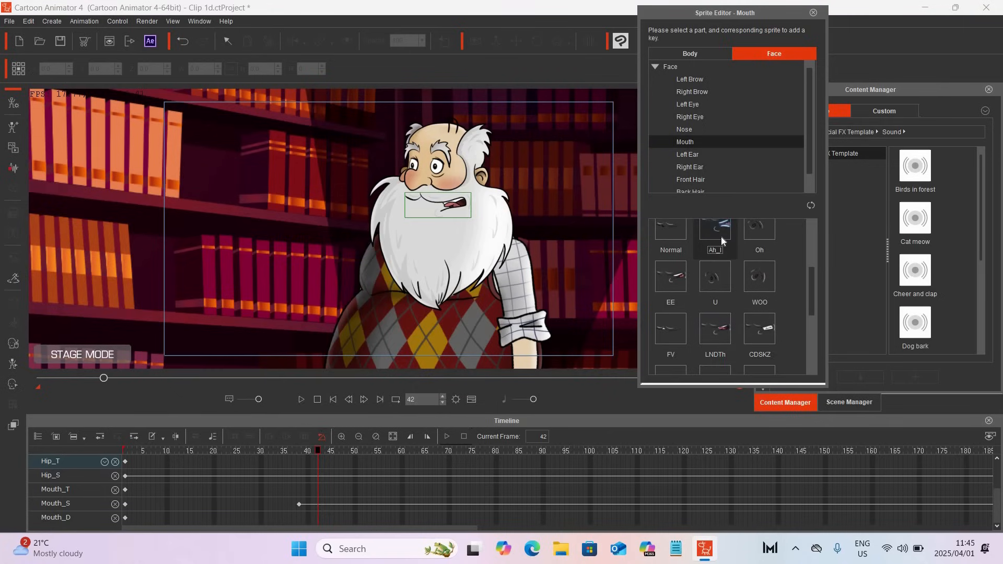
left_click(722, 242)
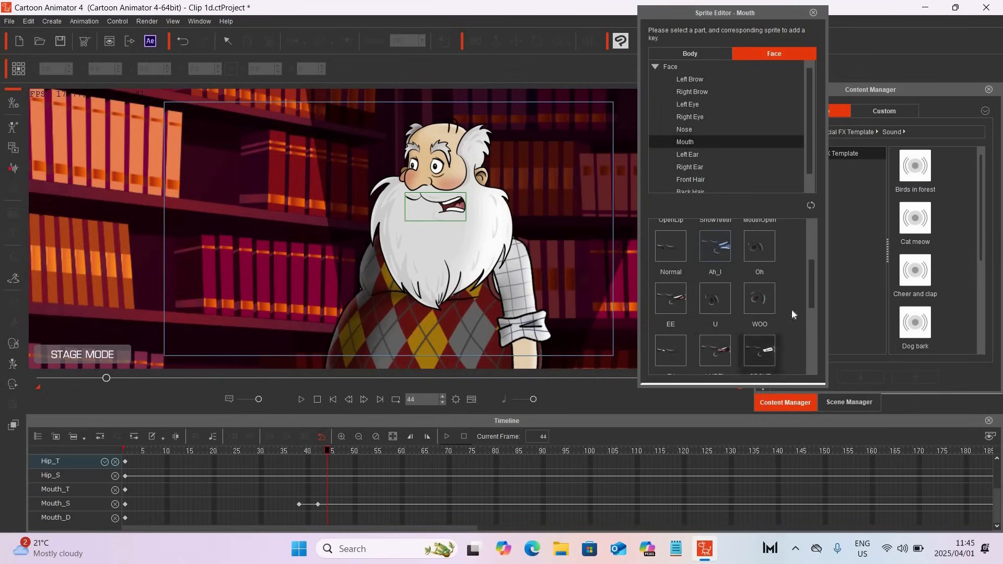
Key the mouth as CDSKZ at frame 44 and, after listening to the following audio, as U at frame 52
left_click_drag(814, 283, 813, 290)
left_click(754, 331)
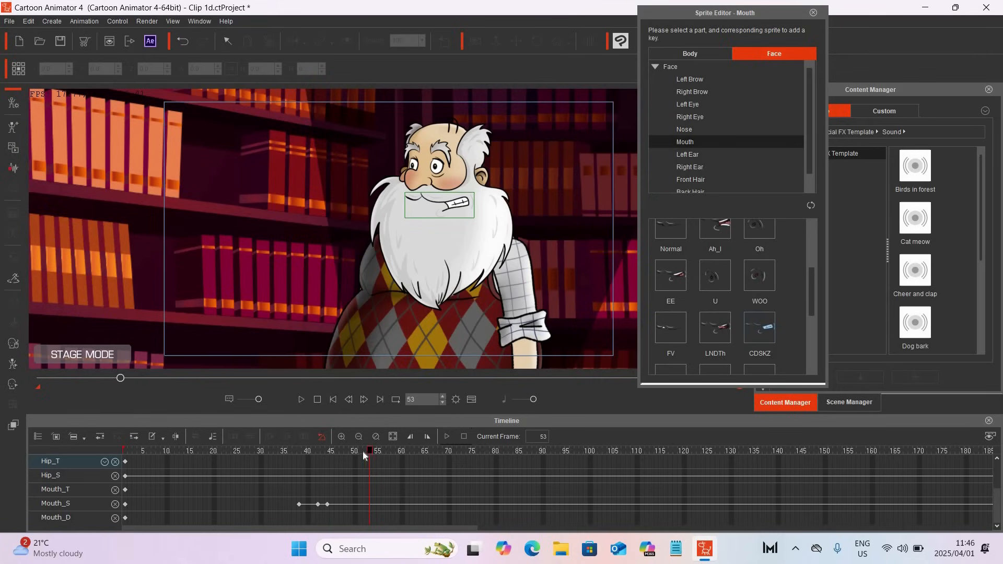
left_click(302, 399)
left_click(302, 399)
left_click(336, 451)
left_click_drag(340, 450, 367, 457)
left_click(716, 275)
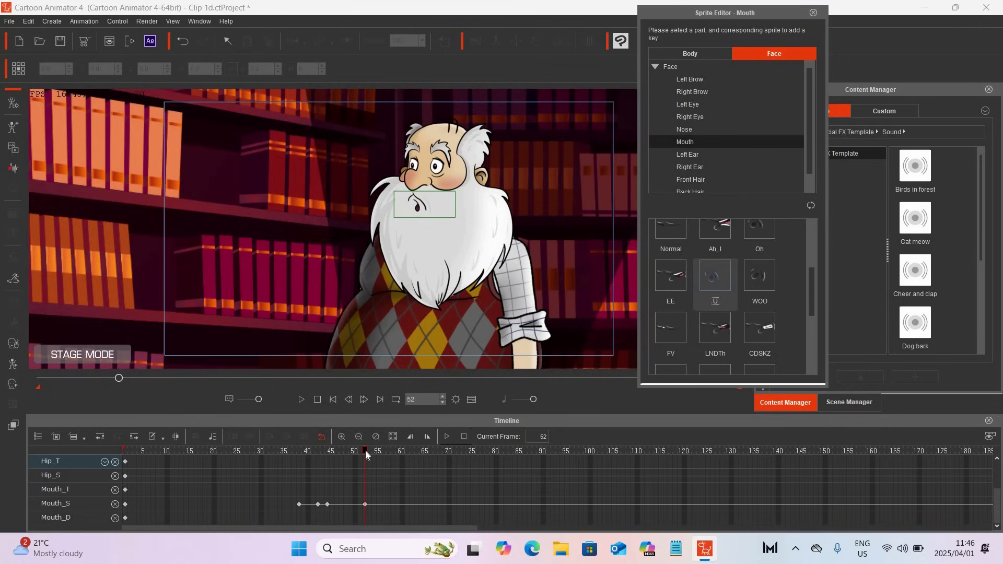
Set the mouth sprite to LNDTh at frame 55 and EE at frame 59
left_click_drag(365, 451, 372, 450)
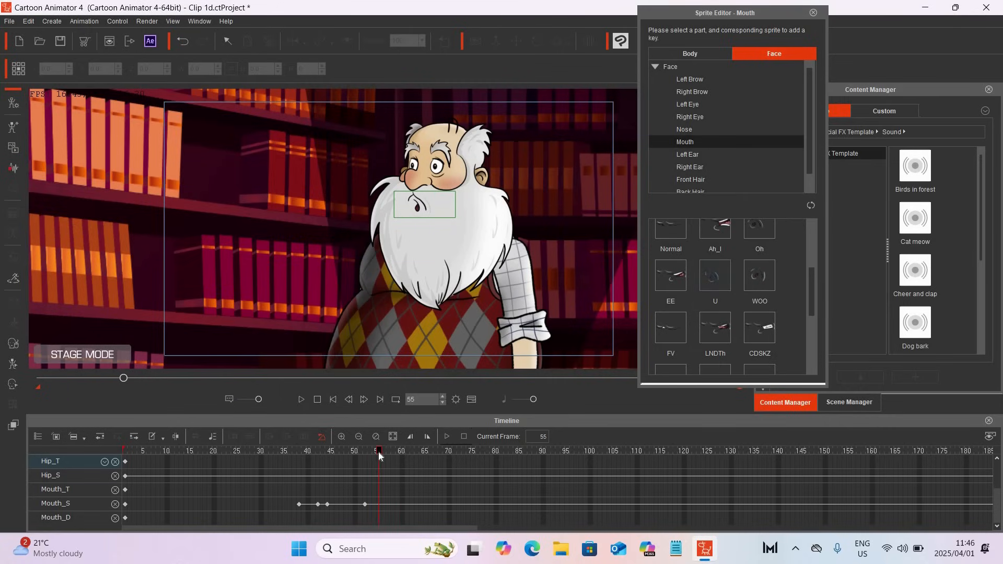
left_click(717, 327)
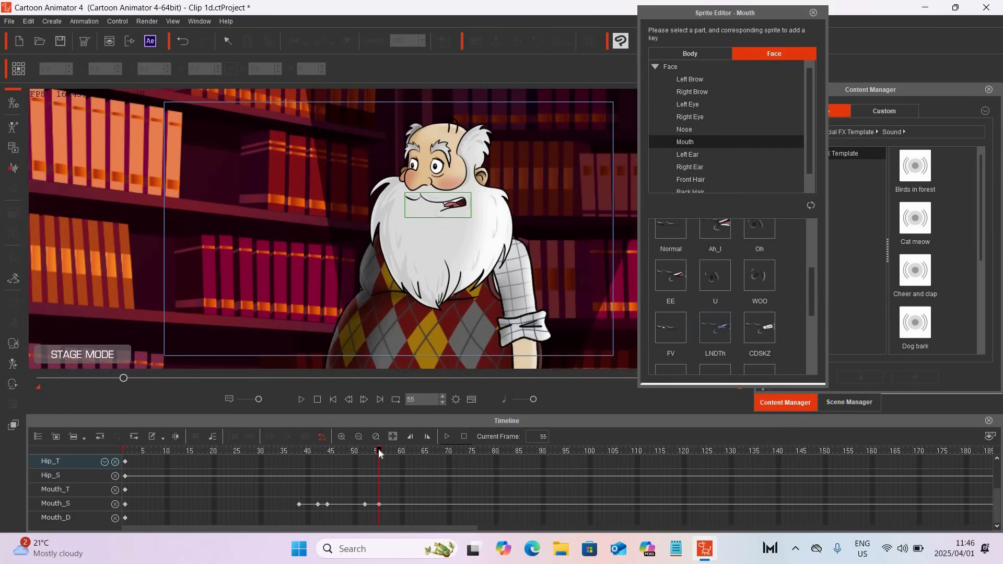
left_click_drag(382, 453, 388, 454)
left_click(665, 275)
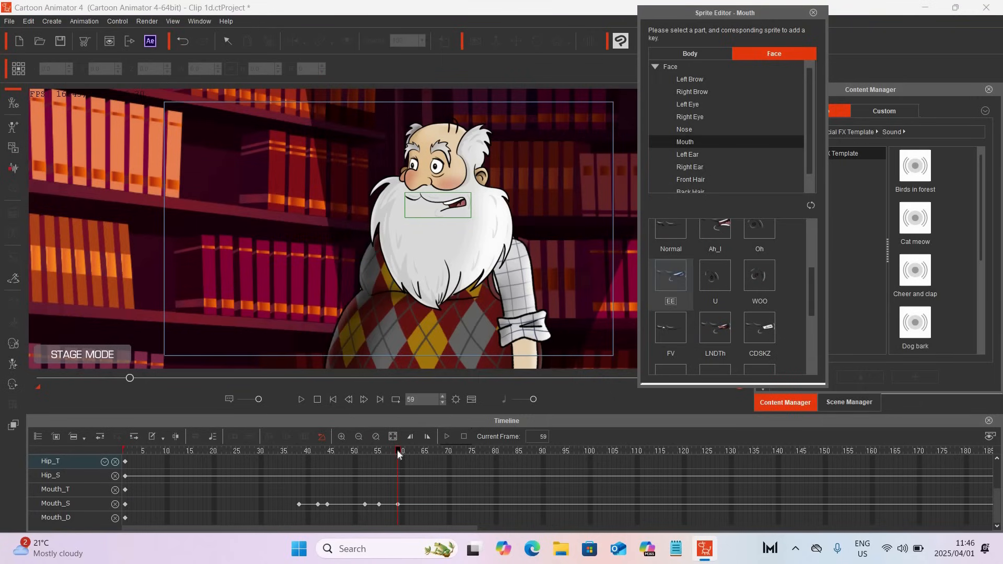
Scrub through the following audio and key the mouth as CDSKZ at frame 63 and Ah_I at frame 65
left_click(397, 453)
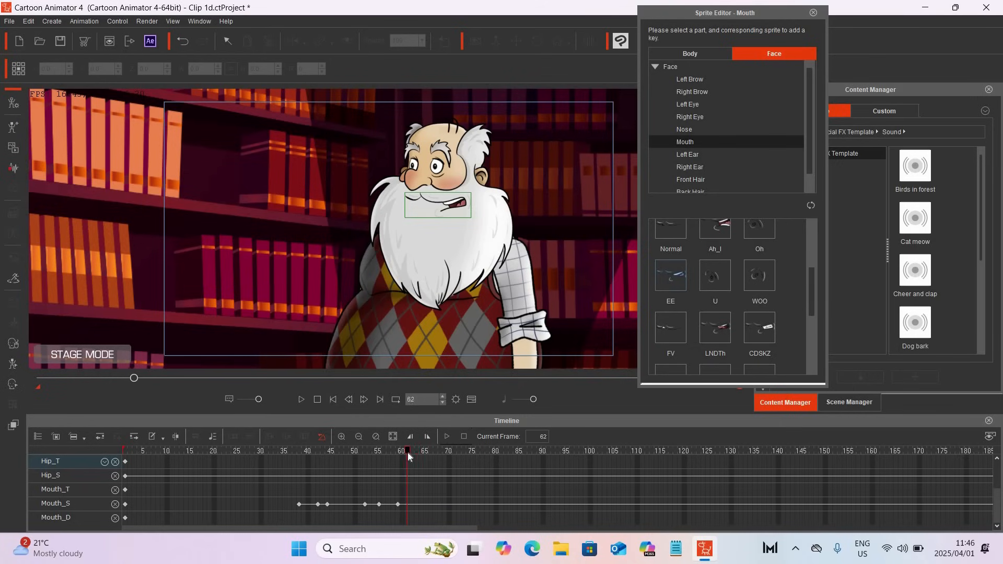
left_click(415, 453)
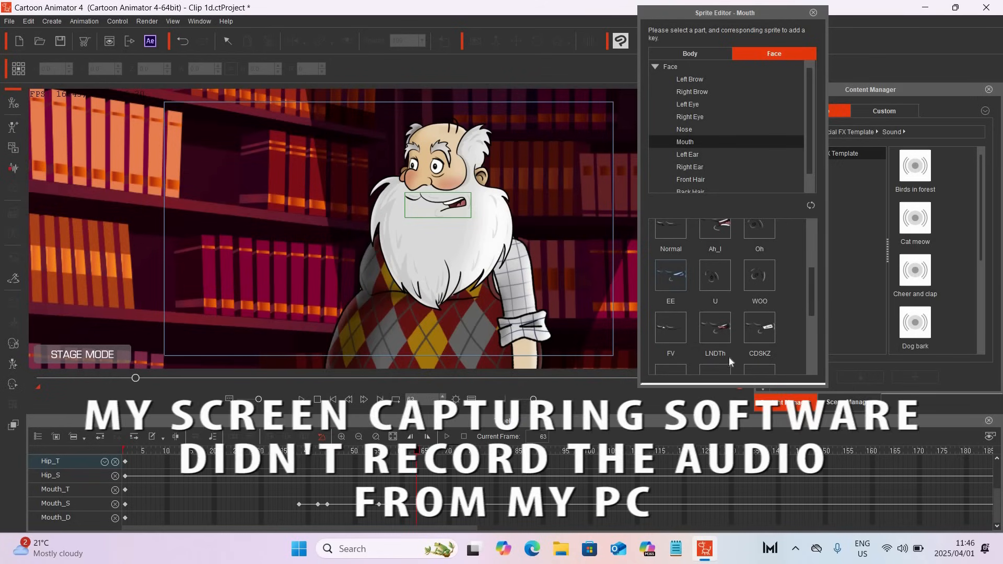
left_click(757, 331)
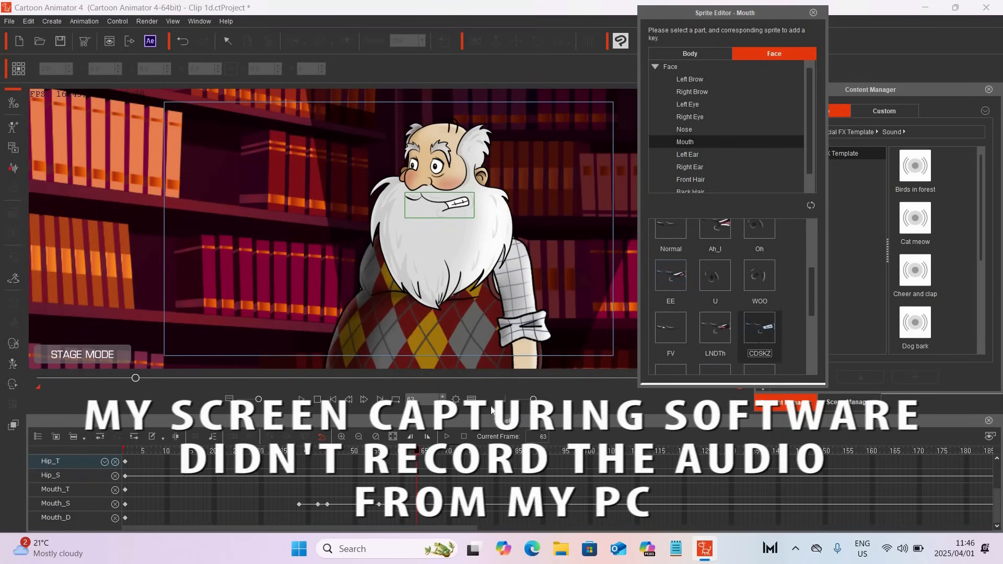
left_click(418, 452)
left_click_drag(420, 452, 431, 453)
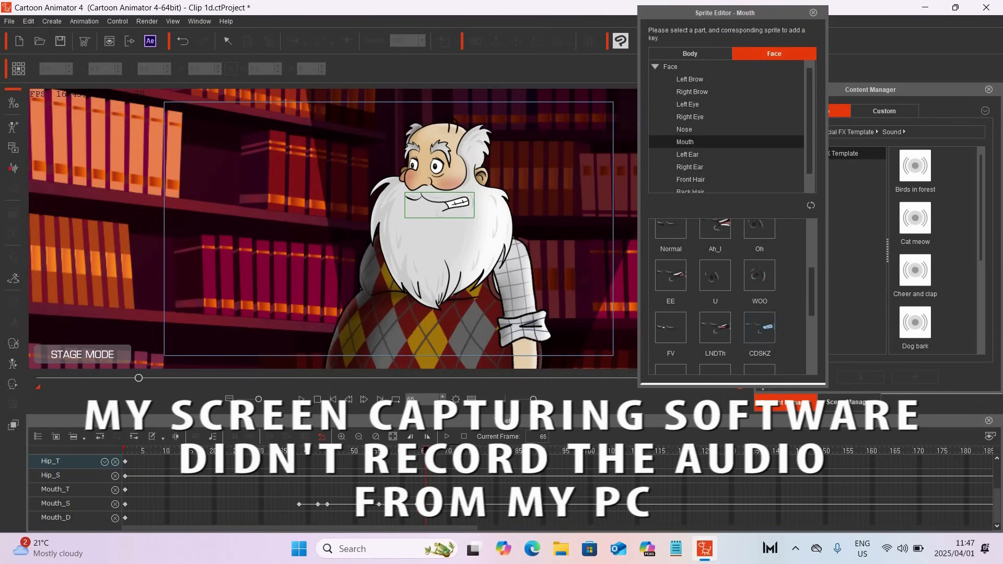
left_click_drag(430, 454, 426, 452)
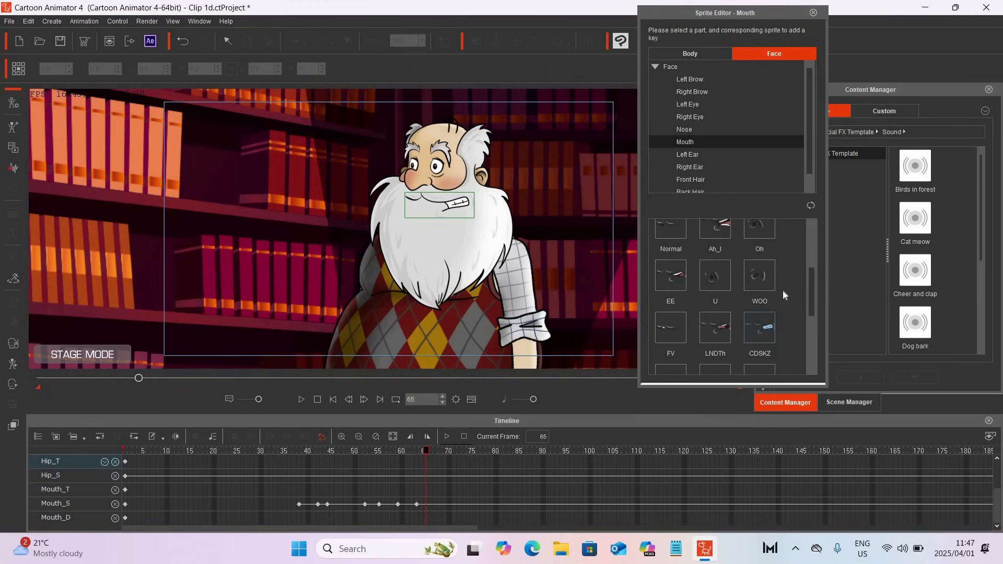
left_click(717, 225)
Continue the lip sync with mouth sprites CDSKZ at frame 69, Normal at frame 73 and EE at frame 75
left_click(426, 453)
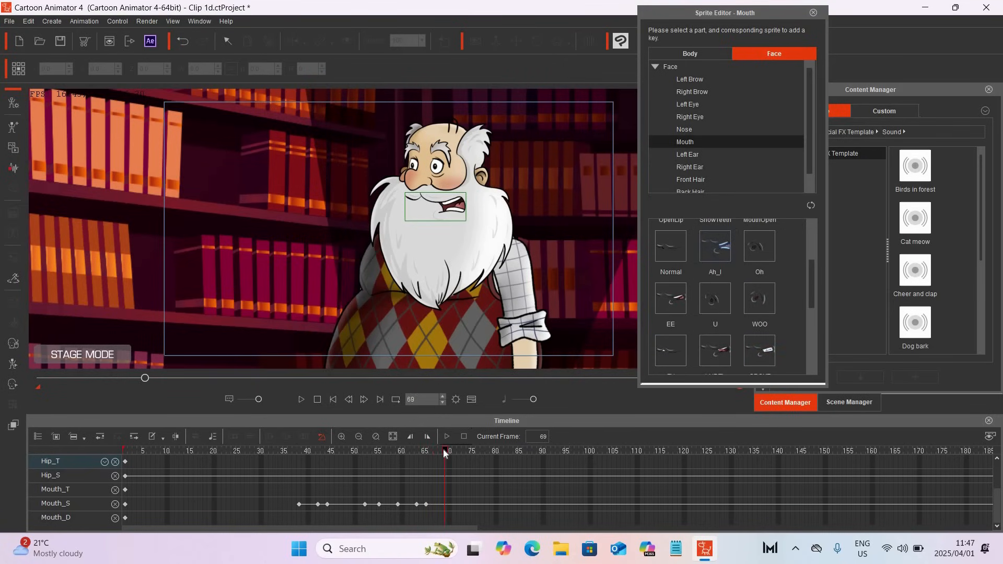
left_click(758, 357)
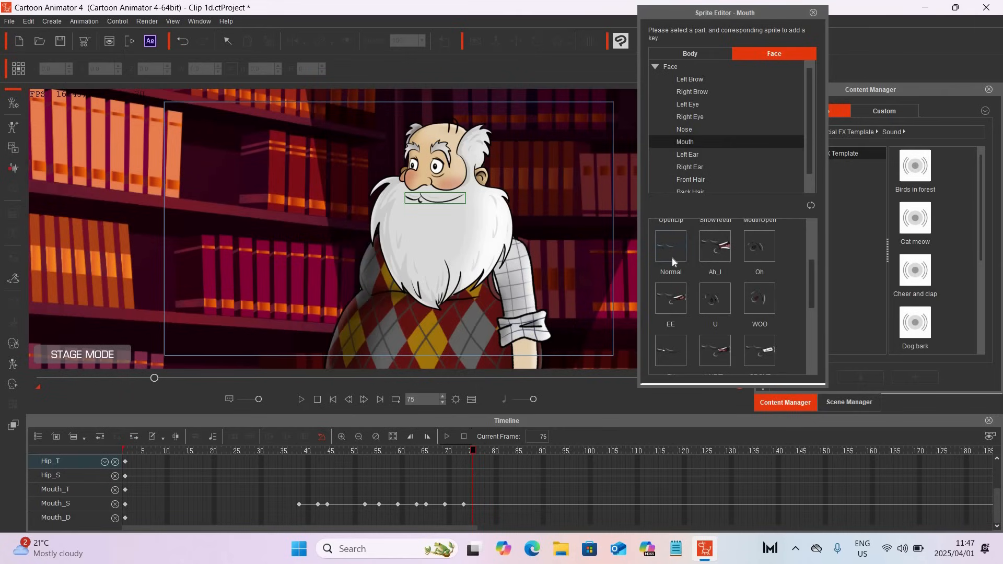
left_click(672, 298)
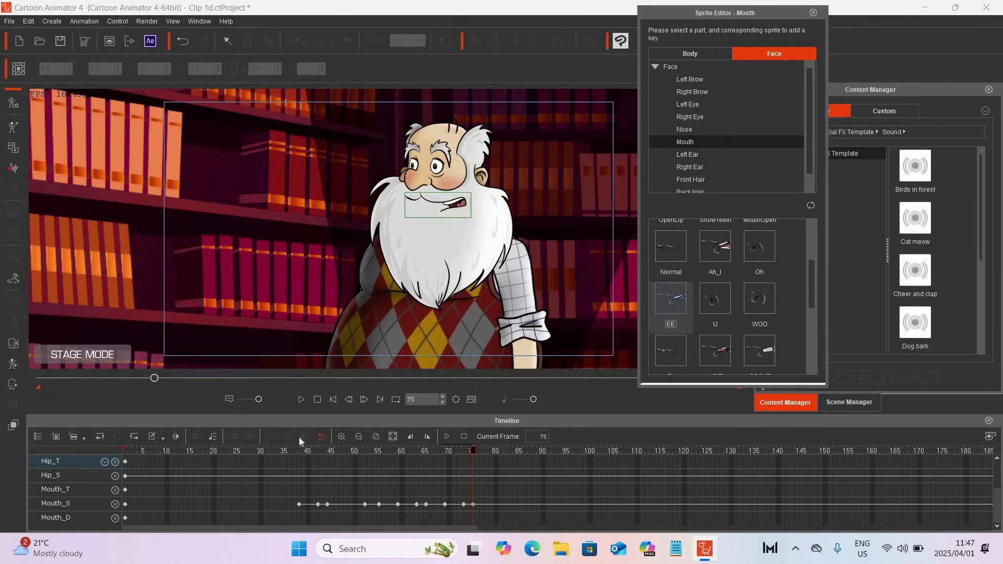
Play back the lip sync from frame 34 and again from frame 68 to check the mouth shapes against the audio
left_click(282, 452)
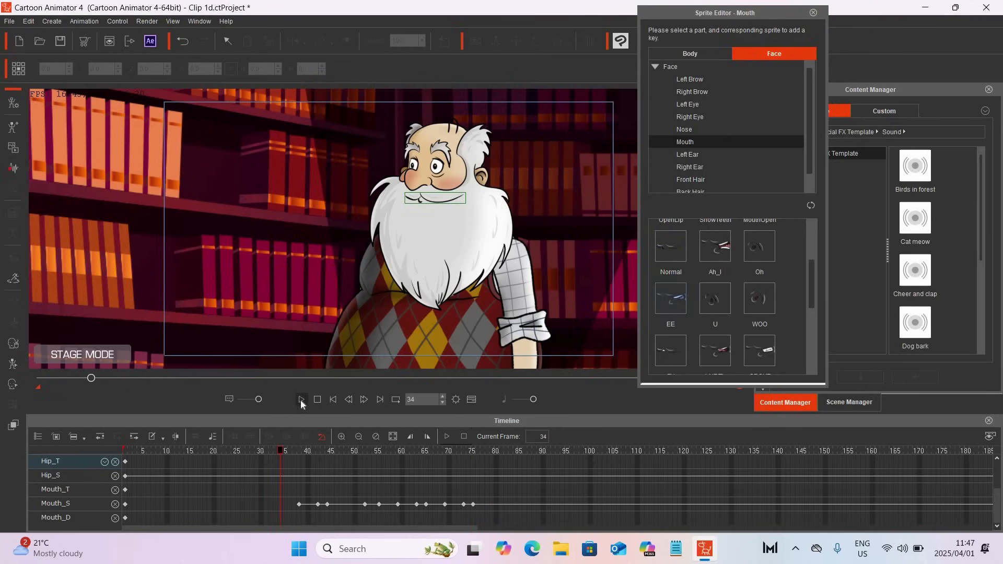
left_click(301, 400)
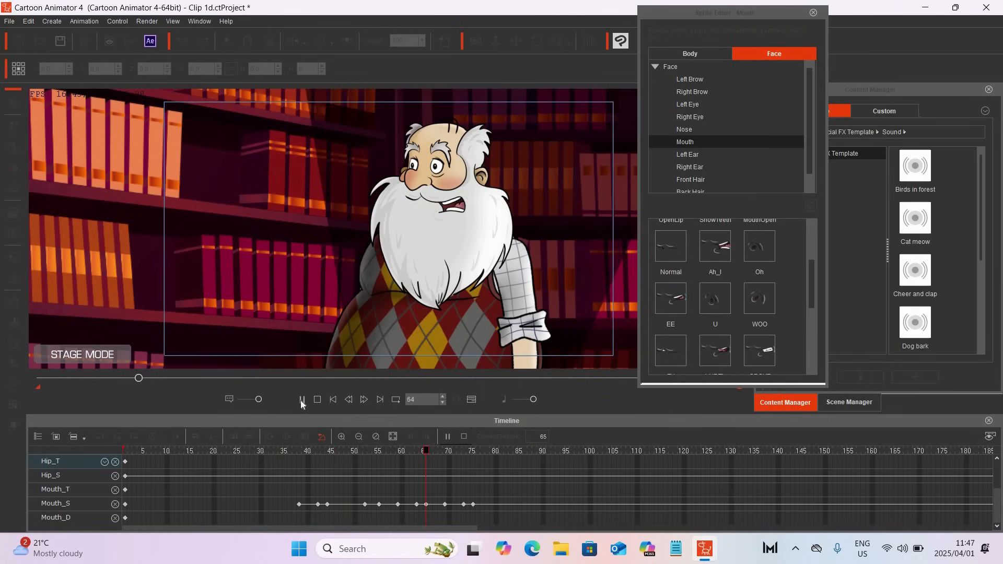
left_click(462, 437)
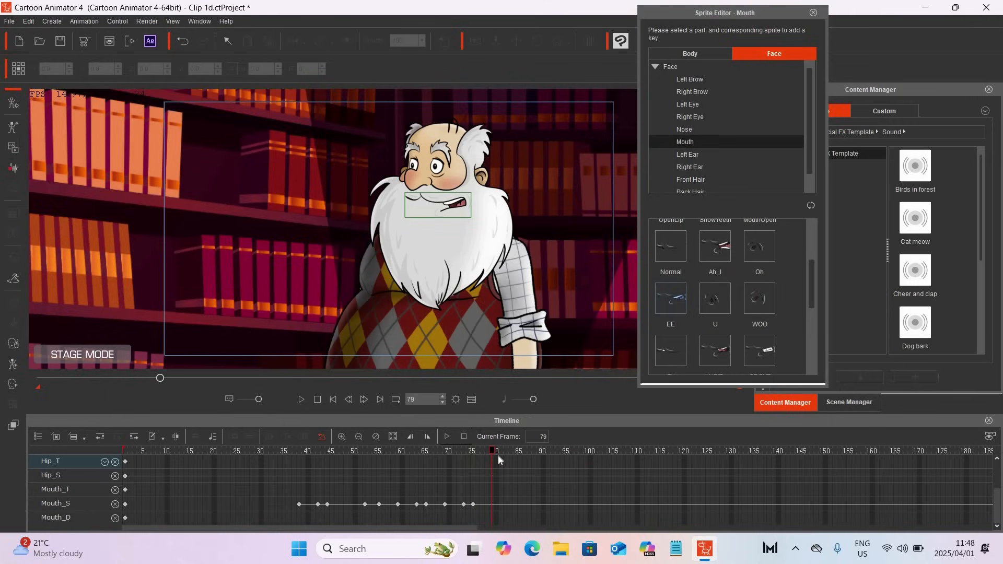
left_click(441, 452)
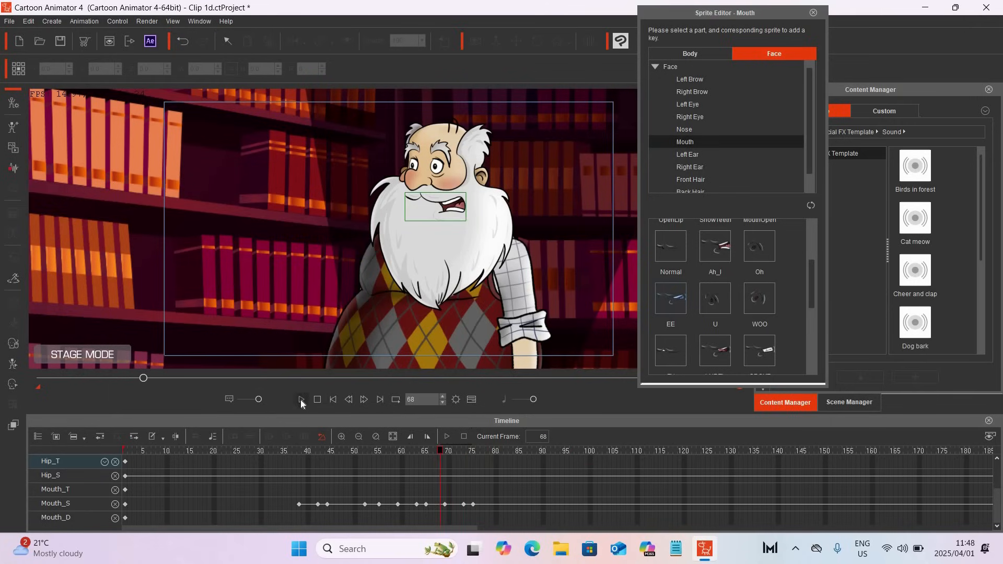
left_click(302, 400)
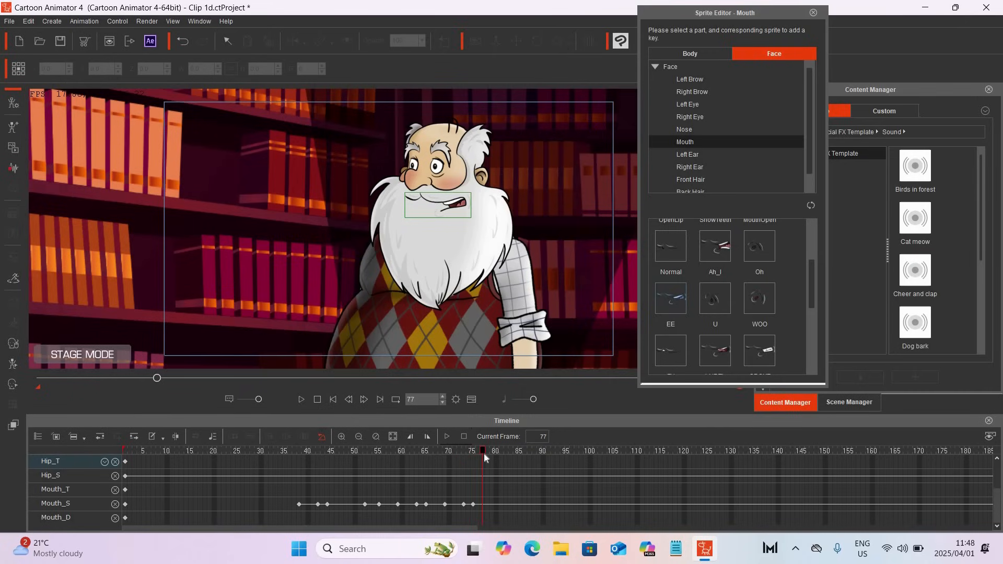
Add further mouth sprite keys: Ah_I at frame 78, CDSKZ at frame 81 and Ah_I at frame 86
left_click(718, 250)
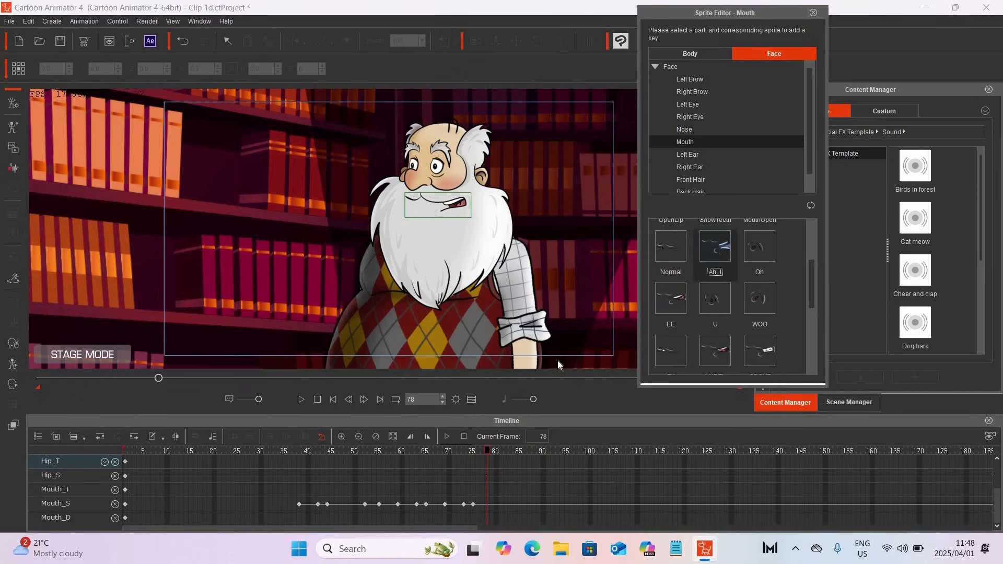
left_click_drag(487, 449, 496, 454)
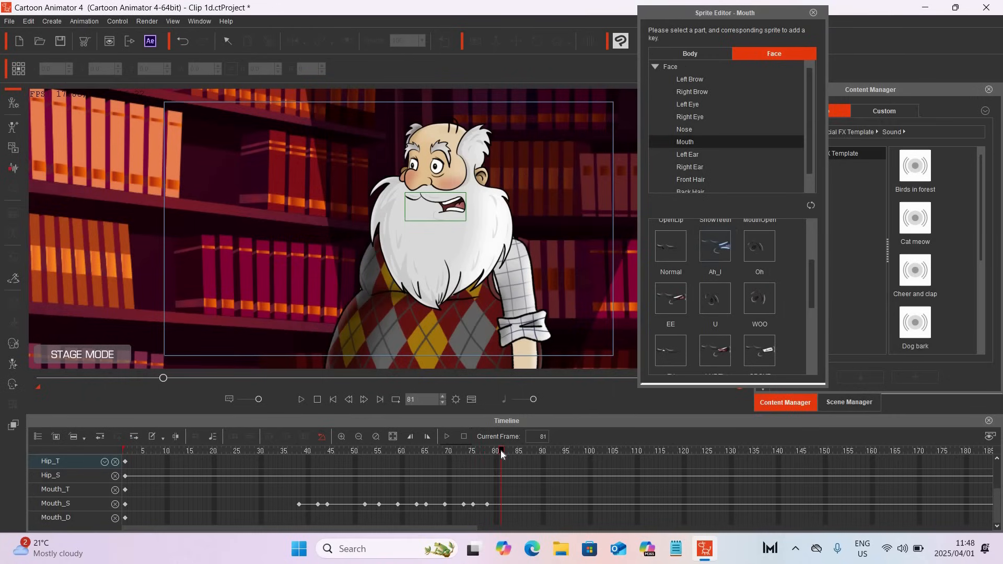
left_click(760, 351)
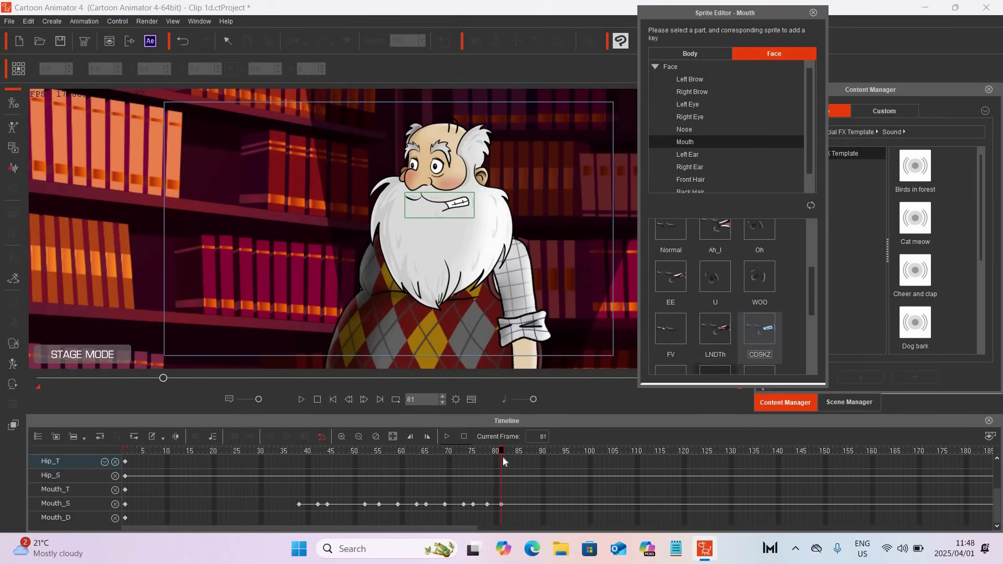
left_click(502, 450)
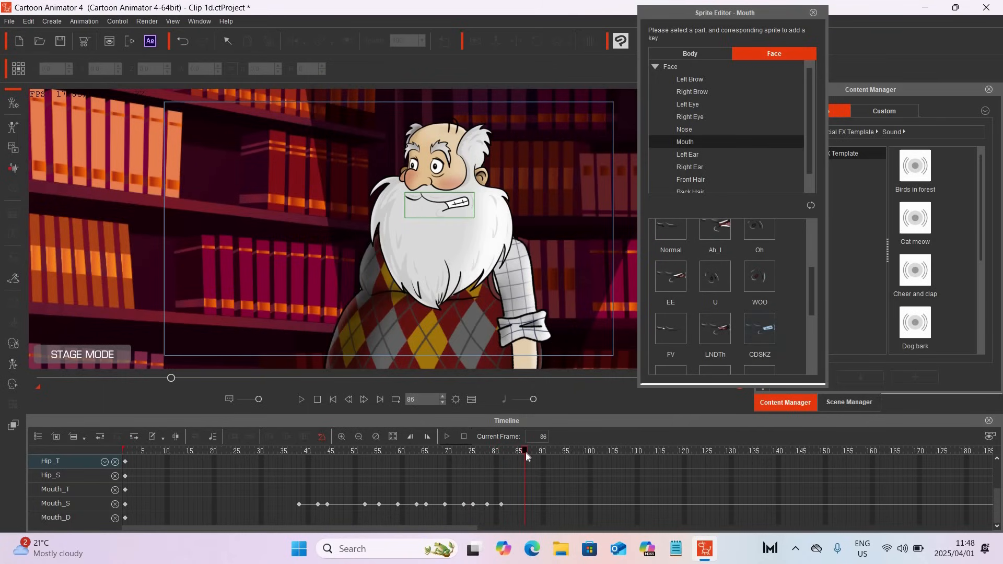
left_click(716, 232)
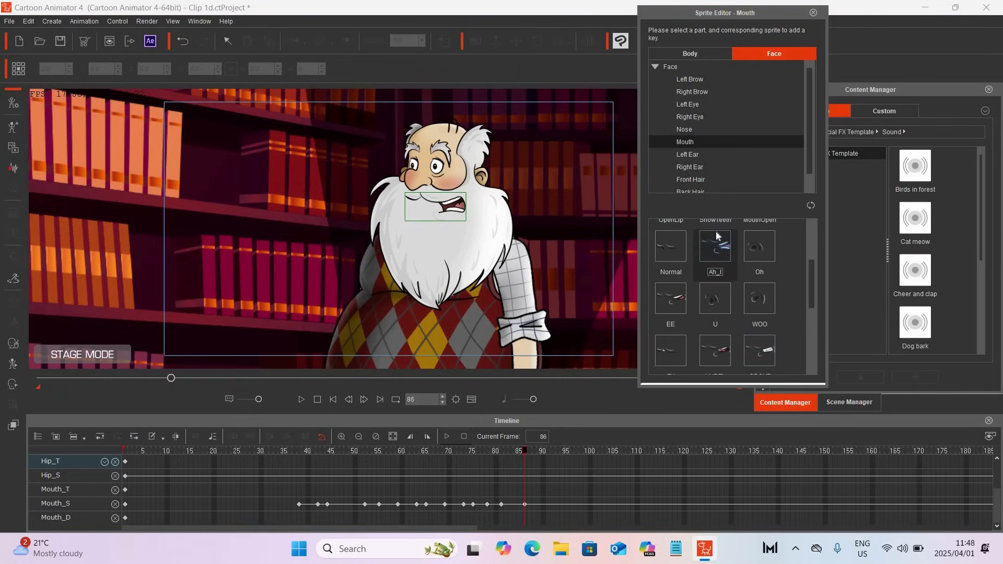